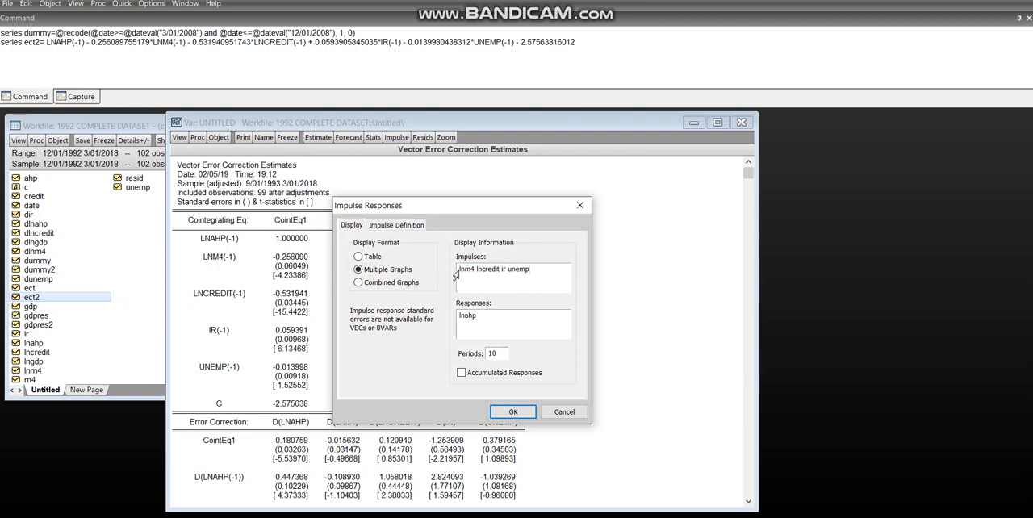
- Try adding lnahp ahead of lnm4 in the impulses list, and remove it again
click(457, 271)
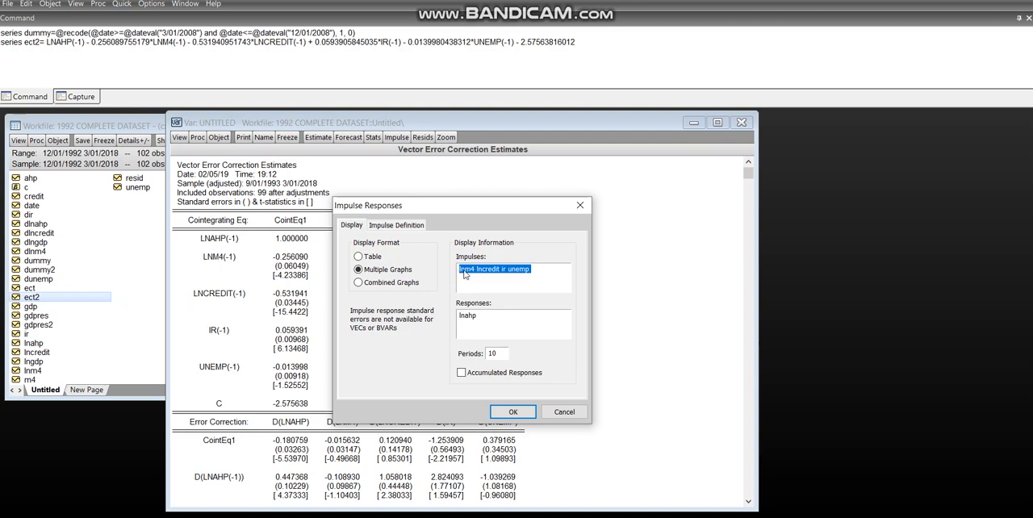
click(461, 269)
text(lnahp)
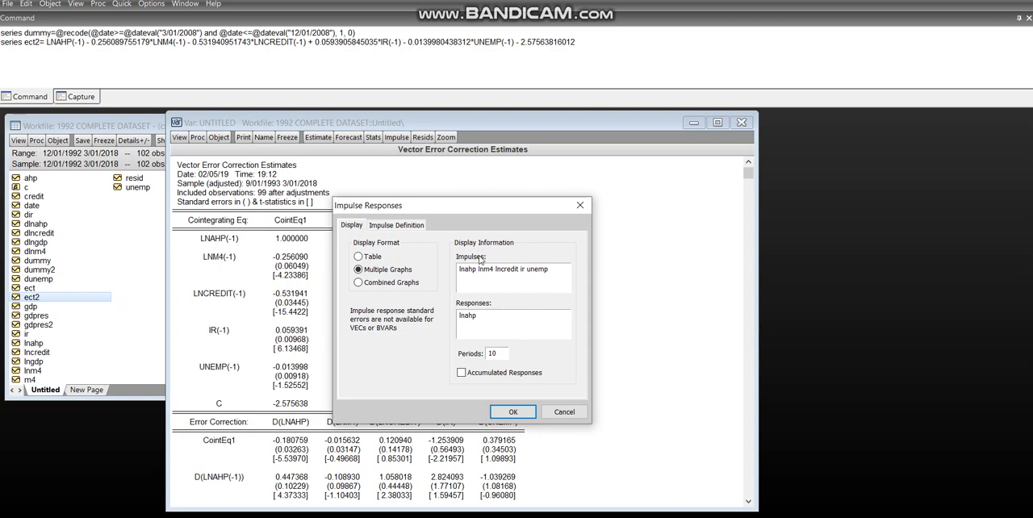
key(BackSpace)
key(BackSpace)
key(BackSpace)
key(BackSpace)
key(BackSpace)
key(BackSpace)
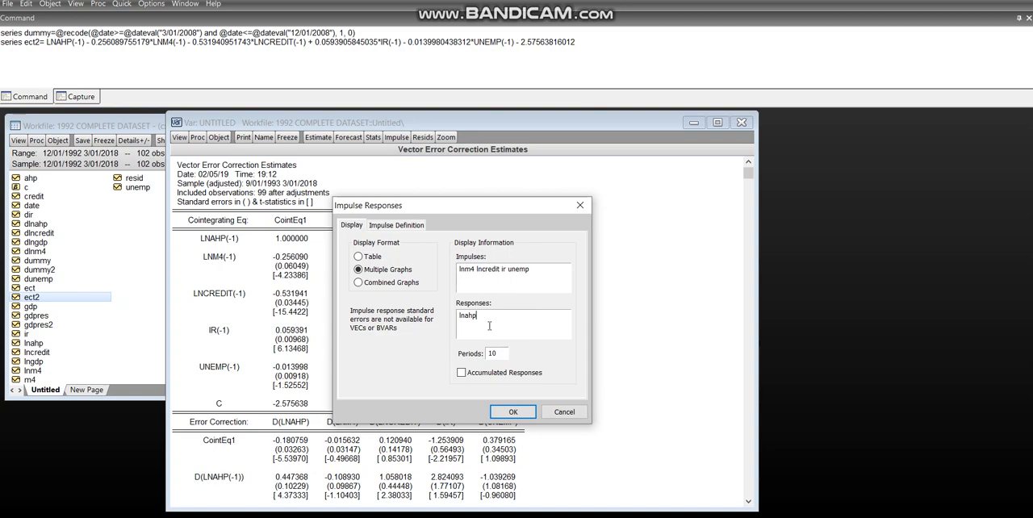
- Set the impulse response horizon to 32 periods and generate the graphs of lnahp's response to lnm4, lncredit, ir and unemp
drag(537, 272, 380, 305)
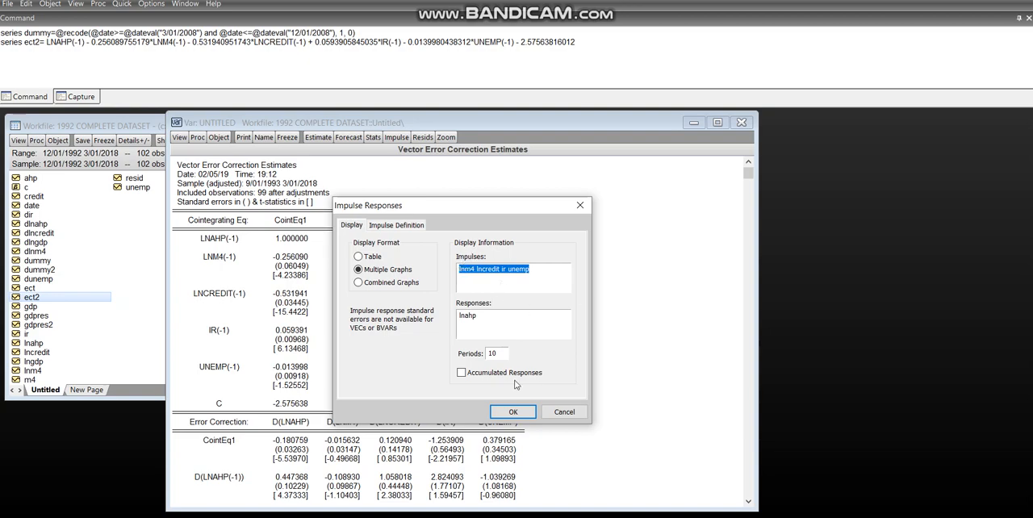
click(501, 352)
key(BackSpace)
key(BackSpace)
text(32)
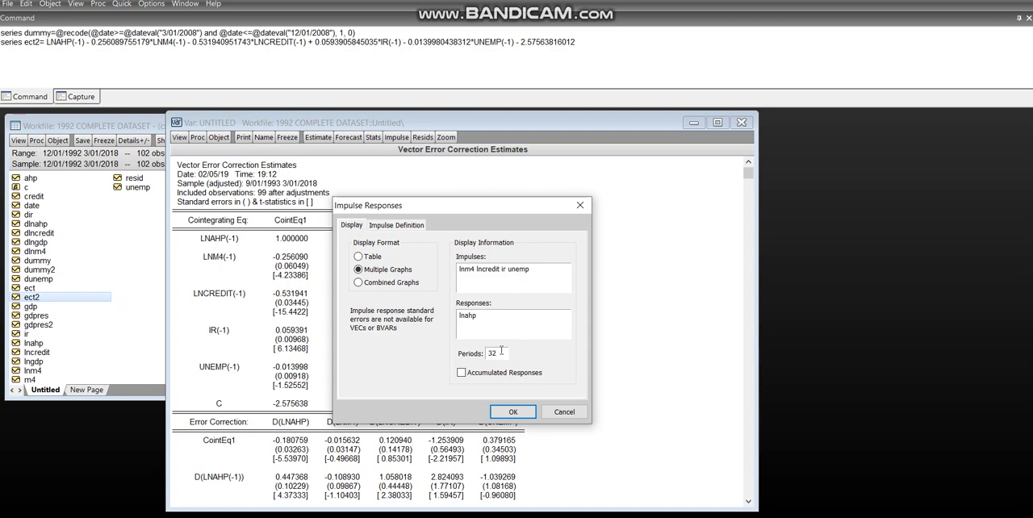
click(503, 412)
mouse_move(358, 233)
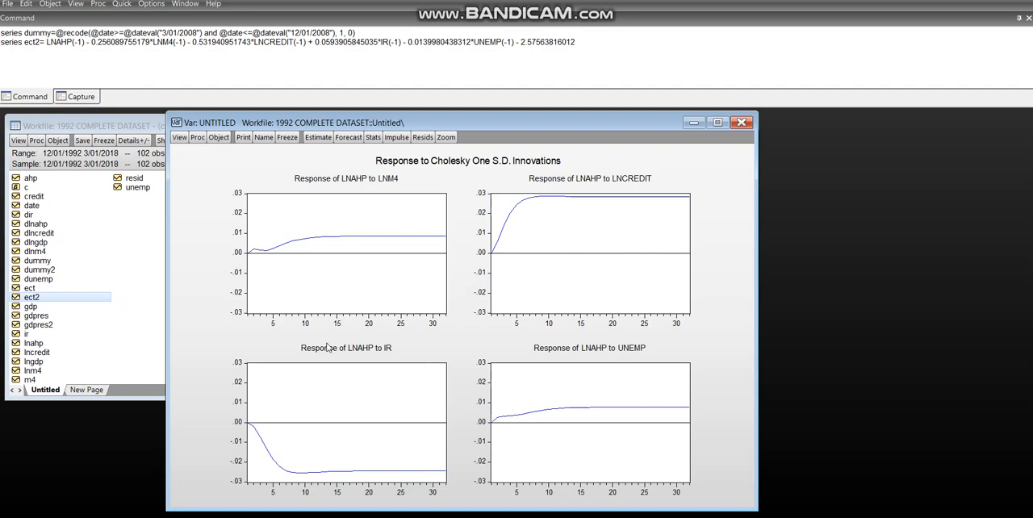
- Switch to PowerPoint, compare the "IRF in a VAR" slide with the "IRF for VECM" slide, and return to EViews
key(alt+Tab)
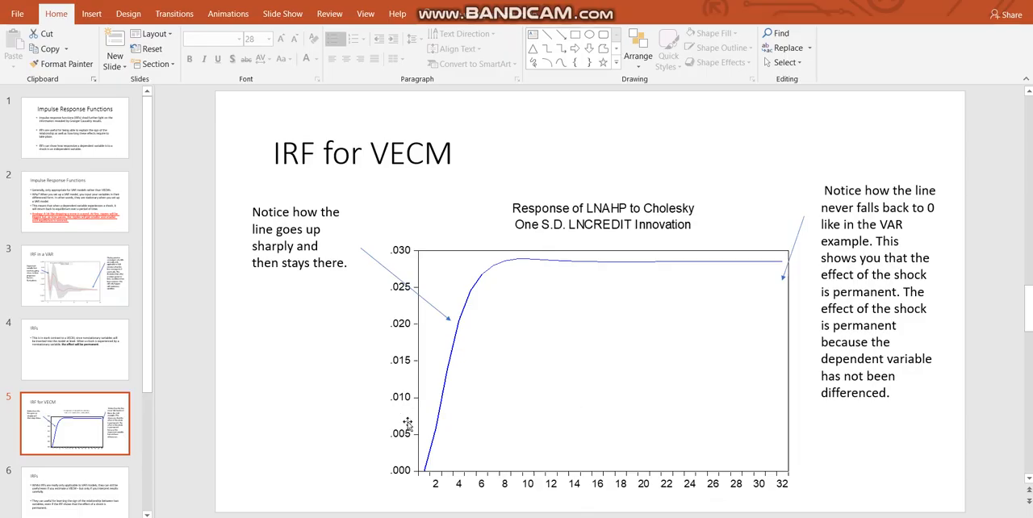
click(85, 307)
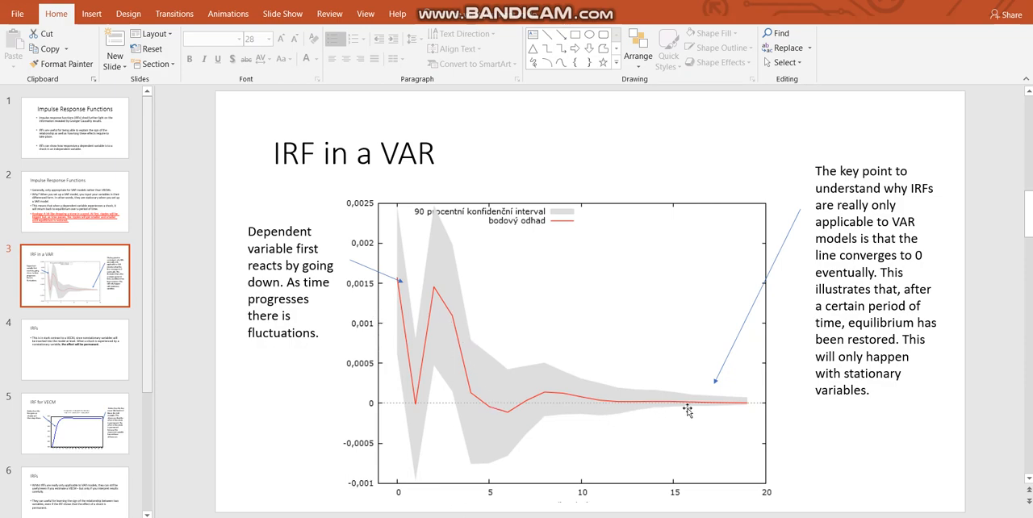
click(93, 417)
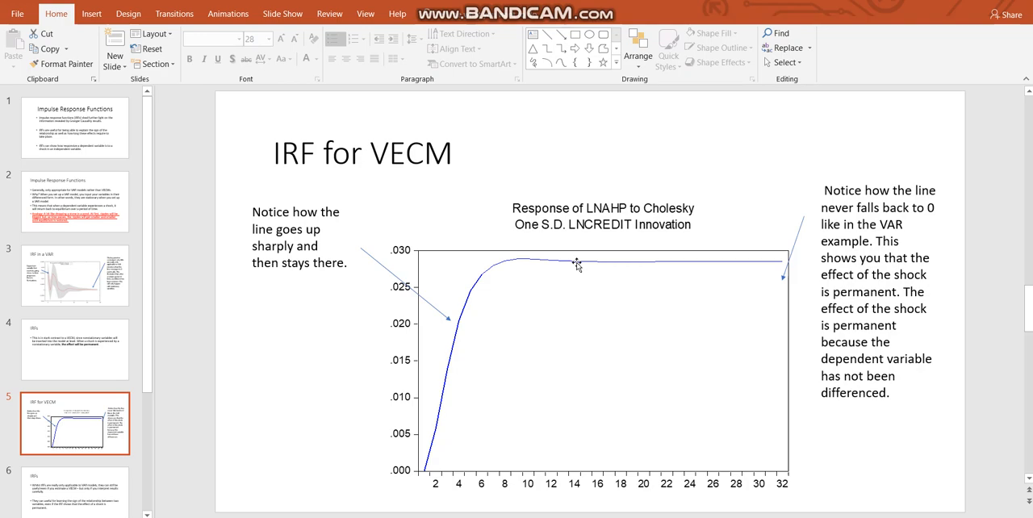
key(alt+Tab)
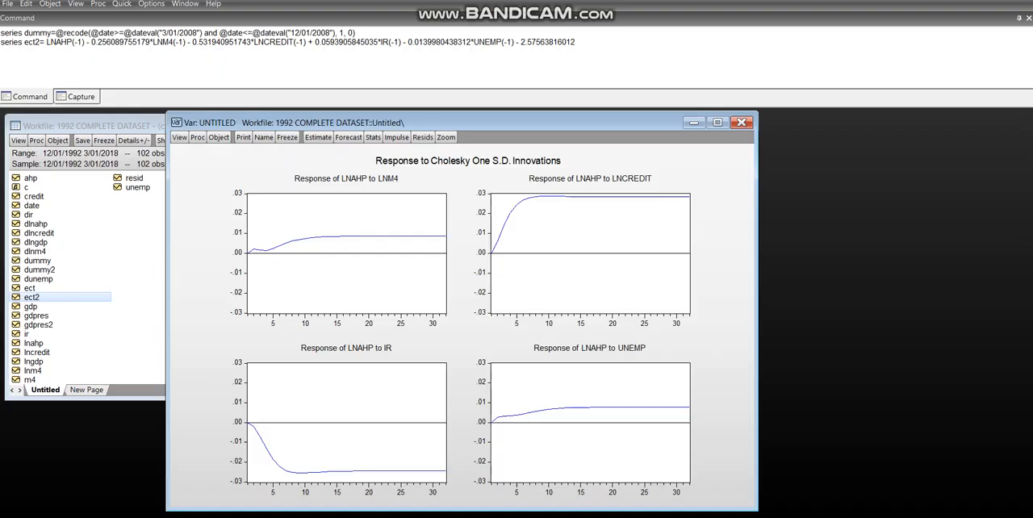
- Reopen the impulse response settings, try prefixing lnm4 with d in the impulses list, and restore lnm4
click(177, 138)
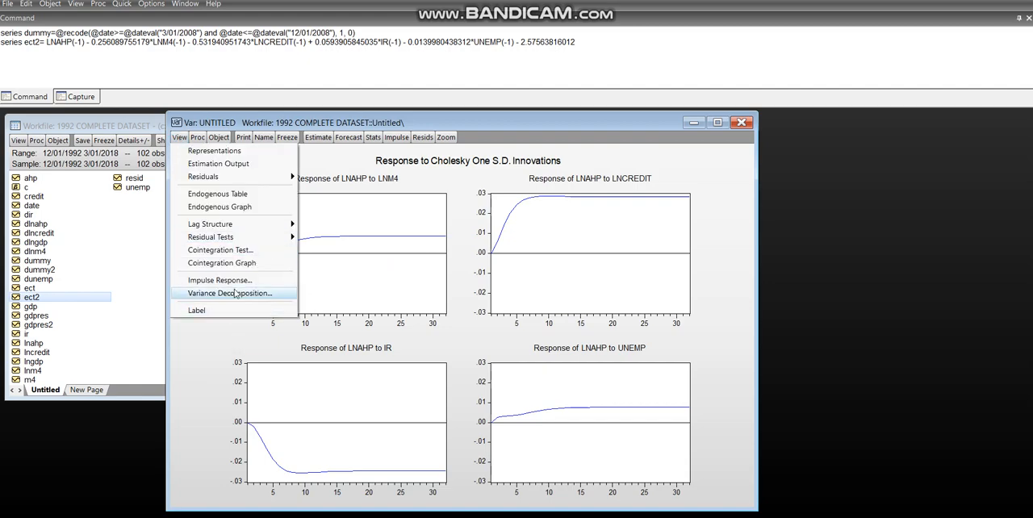
click(234, 280)
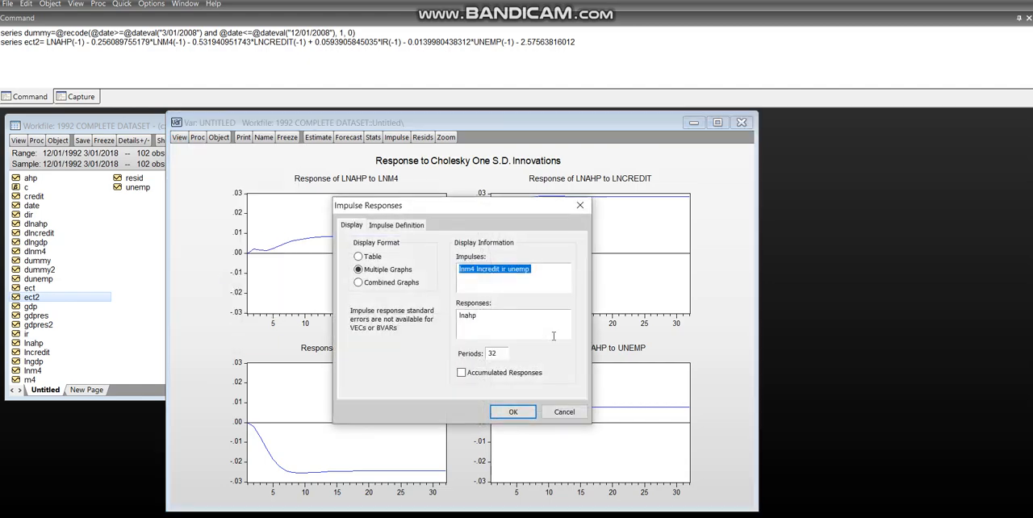
click(499, 283)
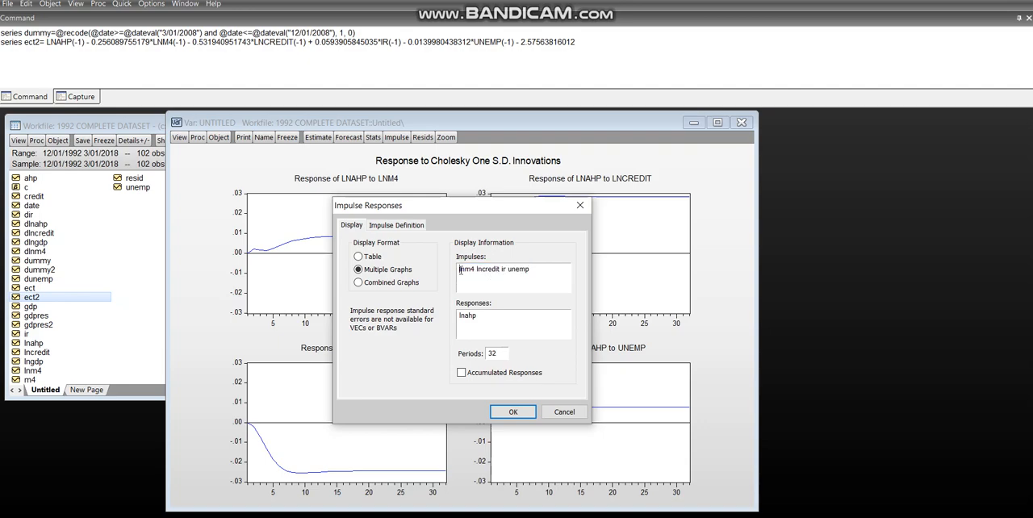
click(461, 271)
text(d)
key(BackSpace)
key(BackSpace)
key(BackSpace)
key(BackSpace)
key(BackSpace)
key(BackSpace)
text(lnm4)
click(513, 410)
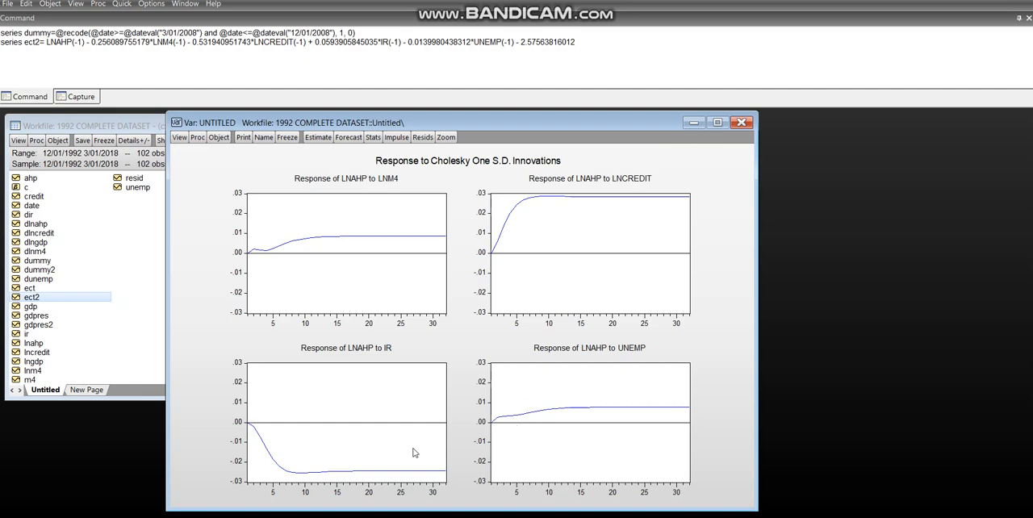
- Switch to PowerPoint and read the "IRFs" slide on interpreting impulse responses for a VECM, checking it against the EViews response graphs
key(alt+Tab)
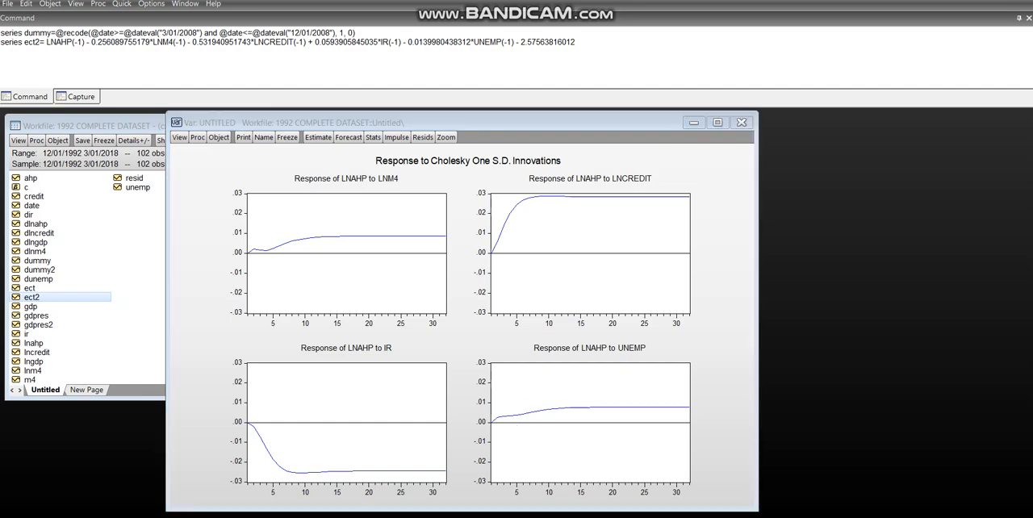
click(92, 468)
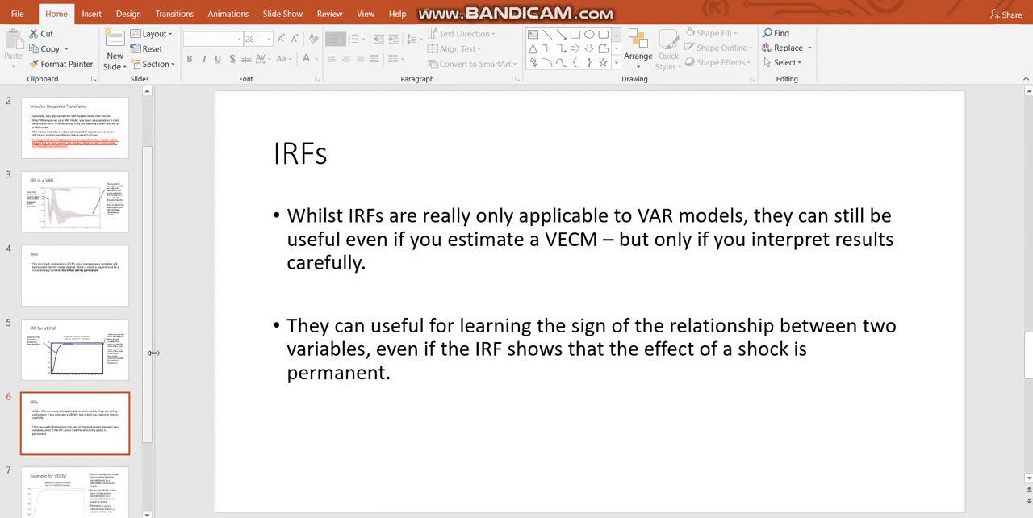
drag(149, 345, 148, 411)
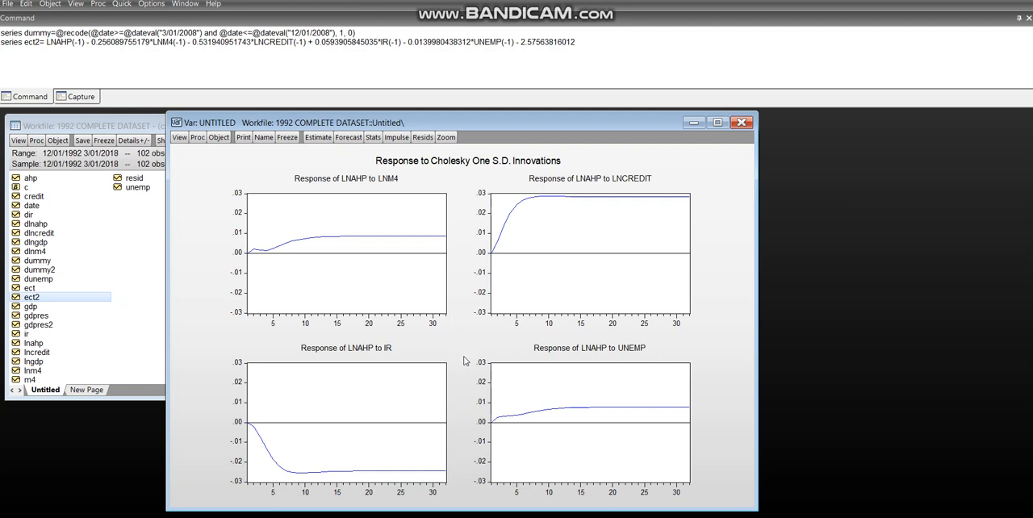
click(482, 517)
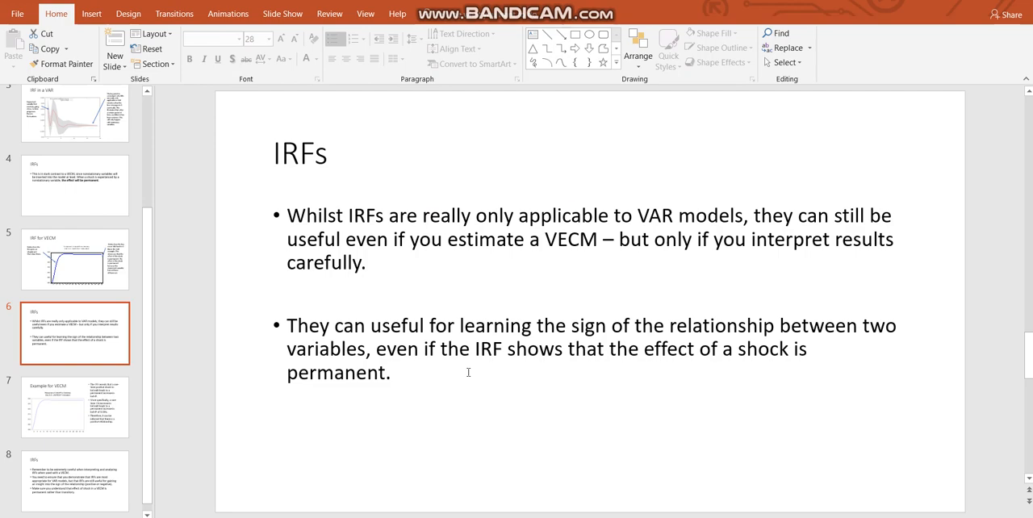